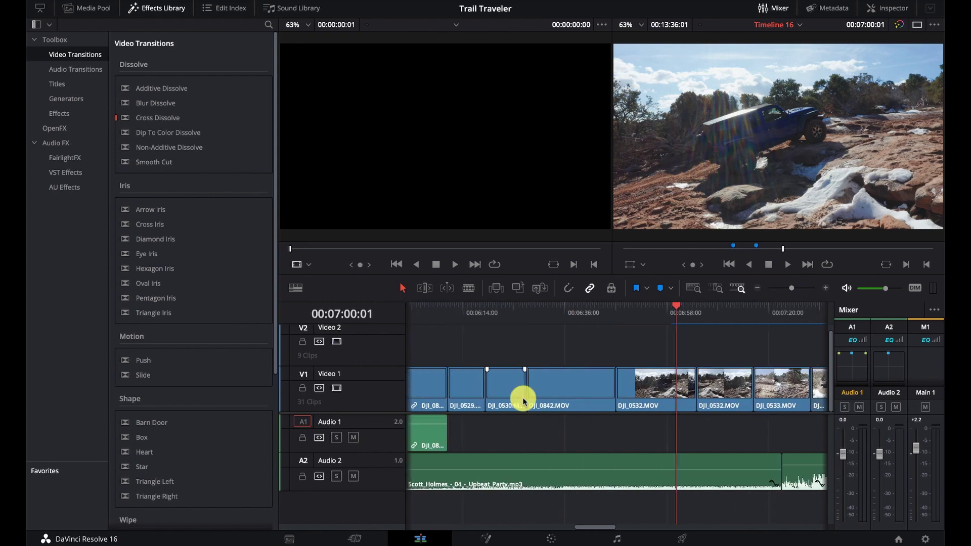
- Scroll the timeline to the transition stretch near 00:05:08 and toggle the Effects Library panel
scroll(524, 401, right, 5)
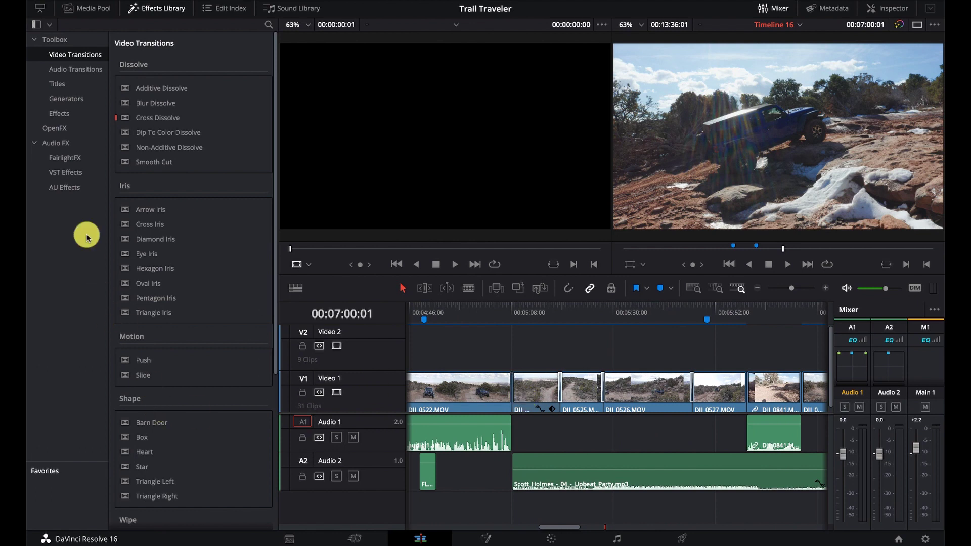
click(153, 9)
- Reopen the Effects Library and scroll Video Transitions down to the Fusion Transitions group
click(153, 9)
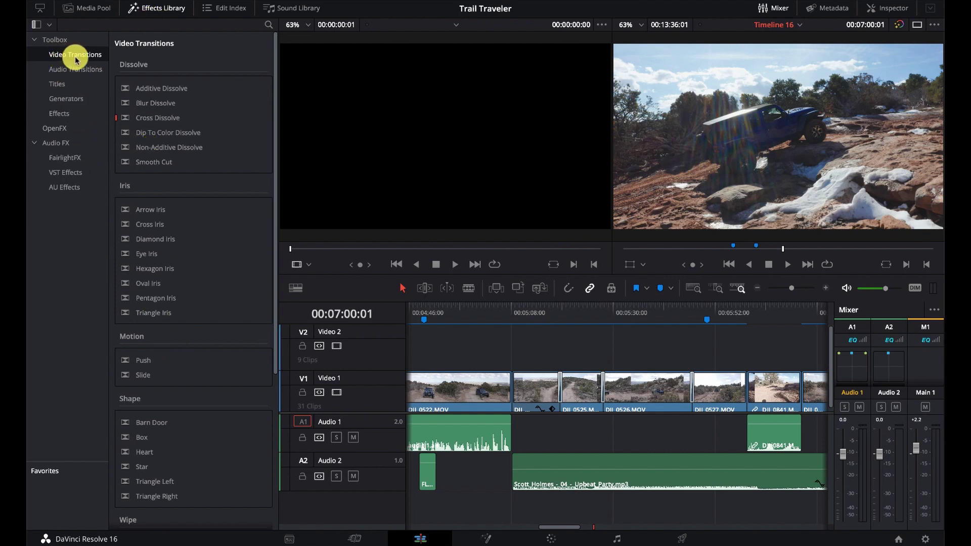
scroll(190, 303, down, 8)
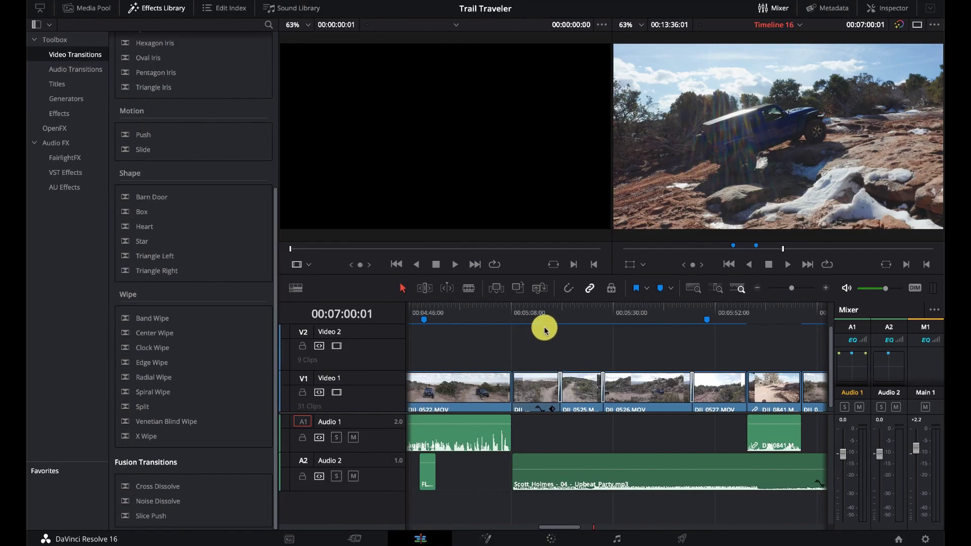
- Play the timeline from 00:05:16, jump ahead to 00:05:44, then return to 00:05:17:00
click(548, 315)
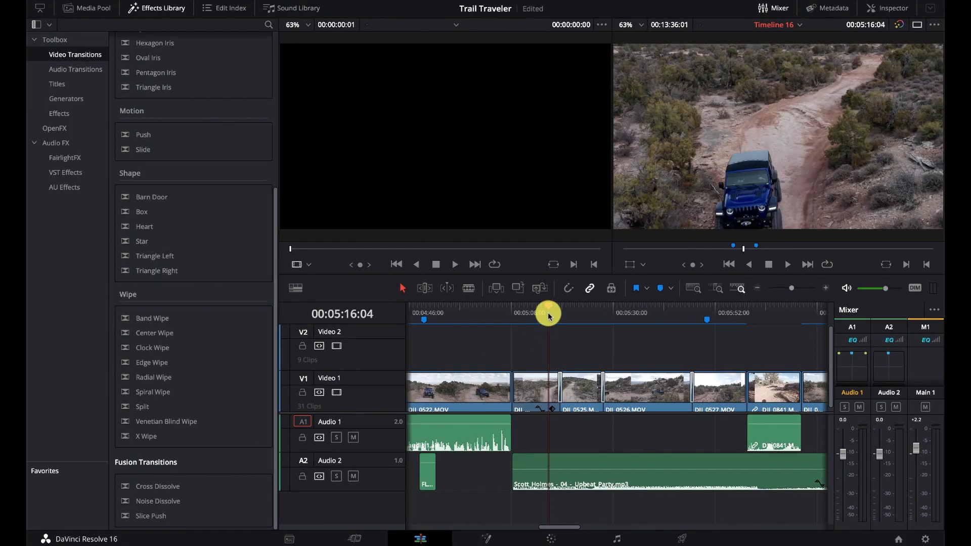
key(XF86AudioLowerVolume)
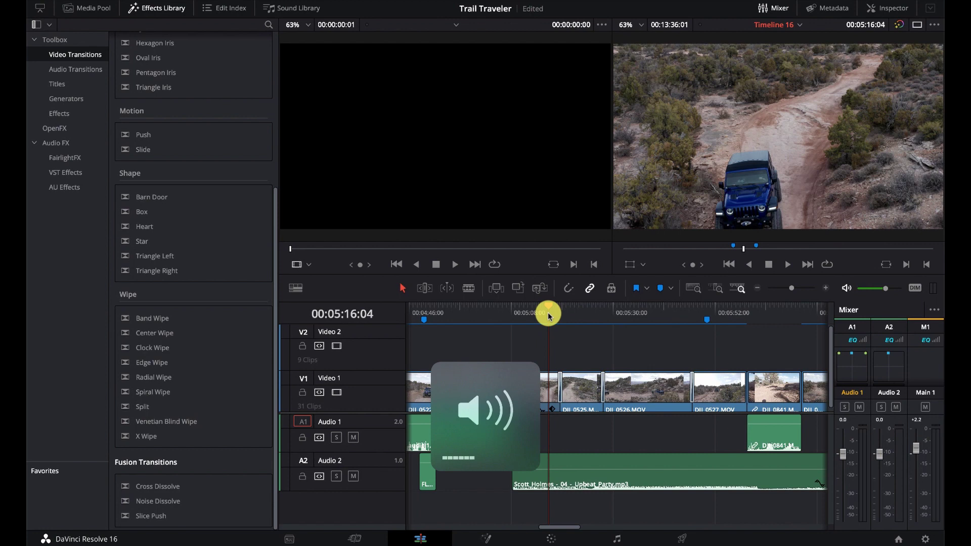
key(space)
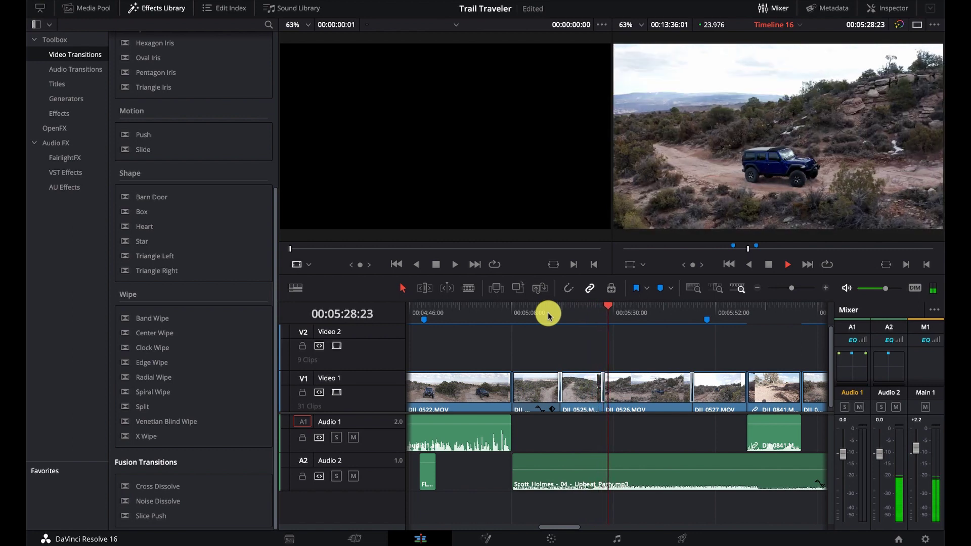
click(678, 311)
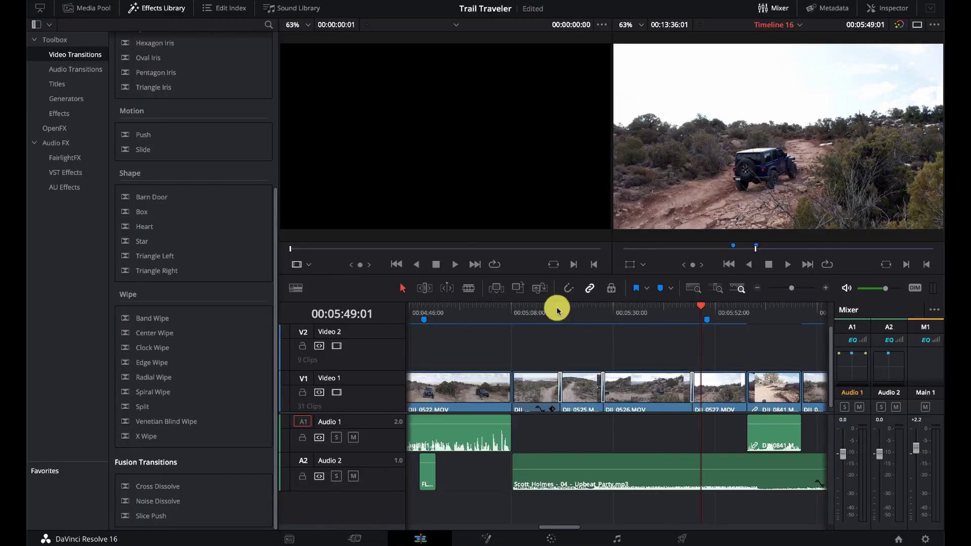
click(553, 308)
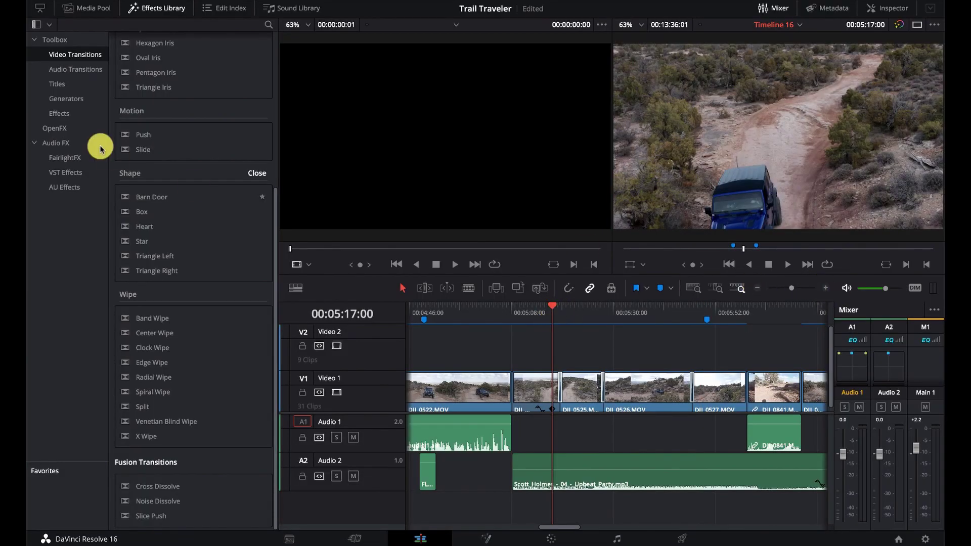
- Hide the Effects Library, zoom the timeline in three steps, and select the DJI_0524/DJI_0525 Cross Dissolve in the Inspector
click(152, 9)
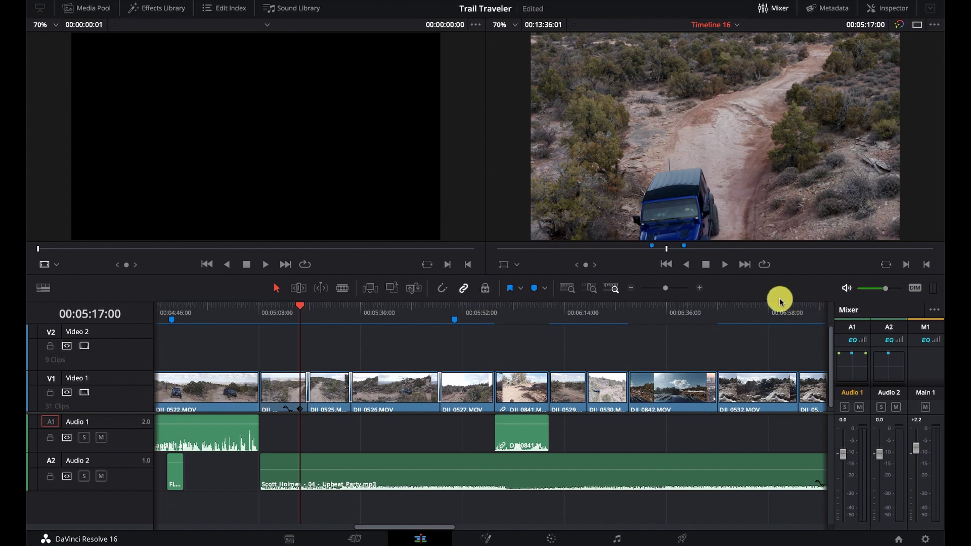
click(701, 290)
click(700, 289)
click(701, 290)
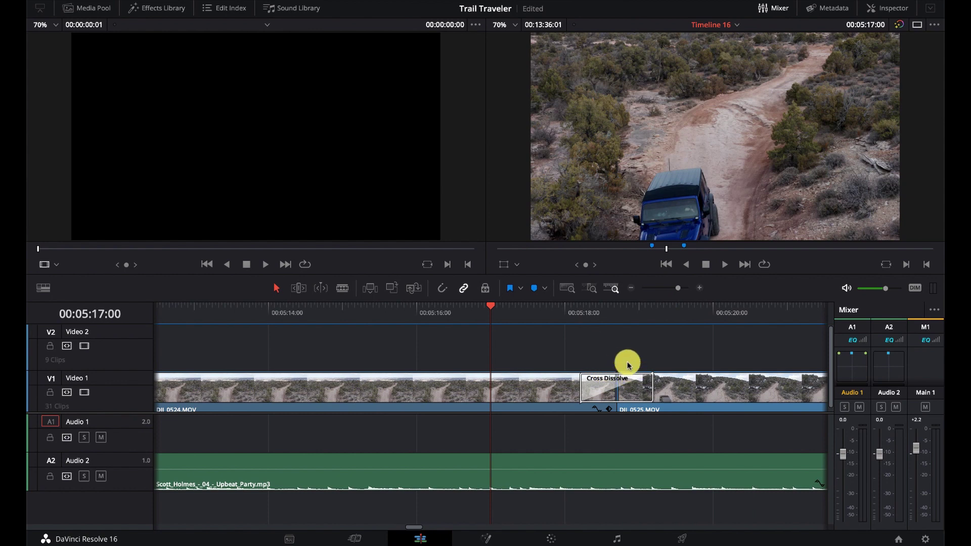
scroll(627, 364, right, 5)
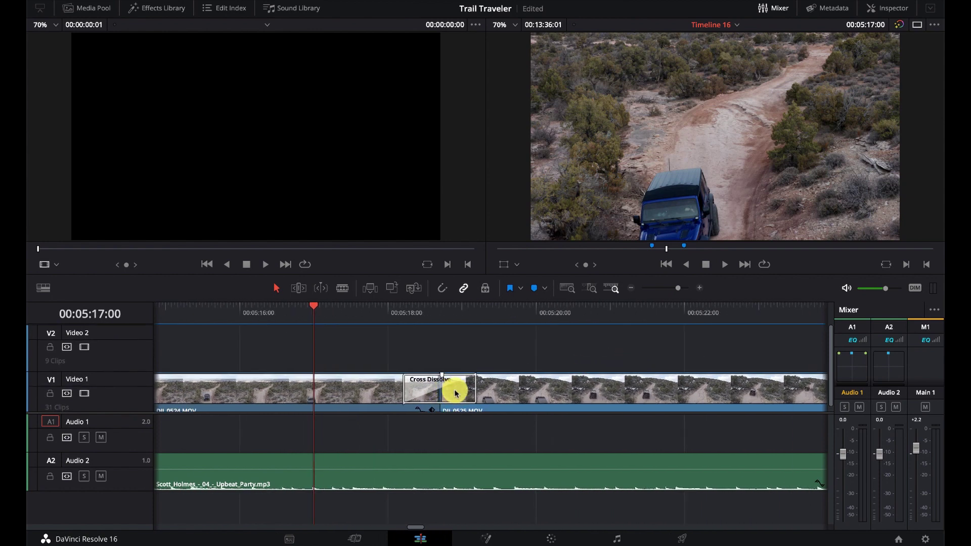
click(450, 395)
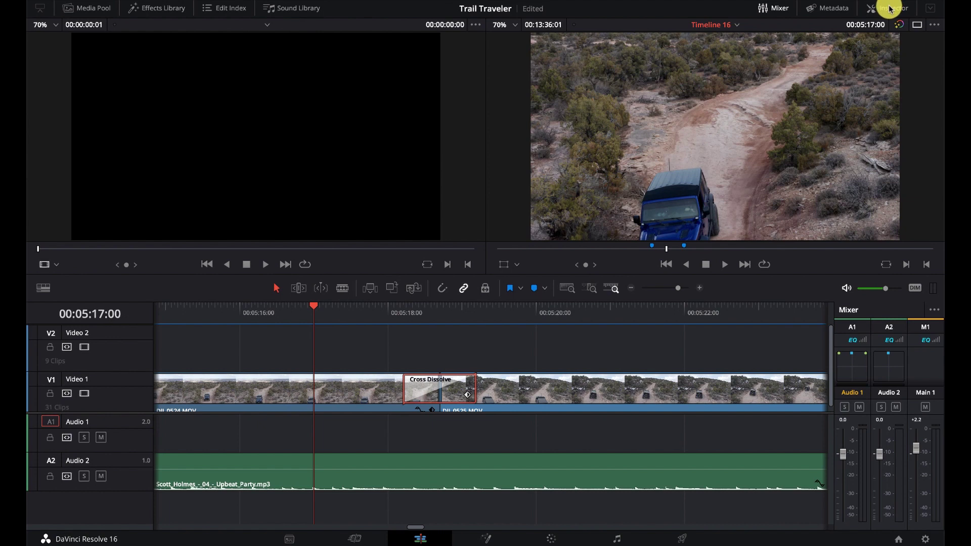
click(892, 7)
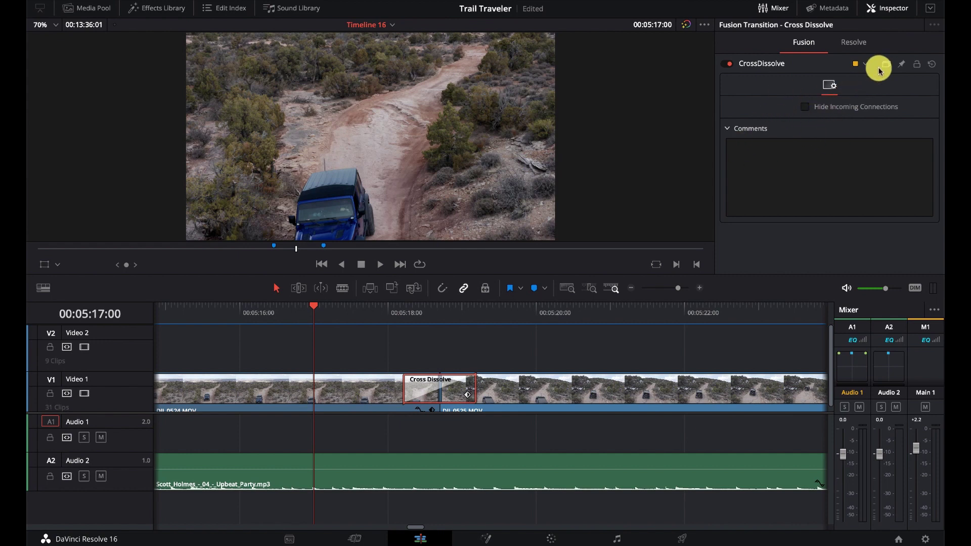
- Compare the Cross Dissolve's duration/alignment settings with its CrossDissolve Fusion node settings
click(851, 45)
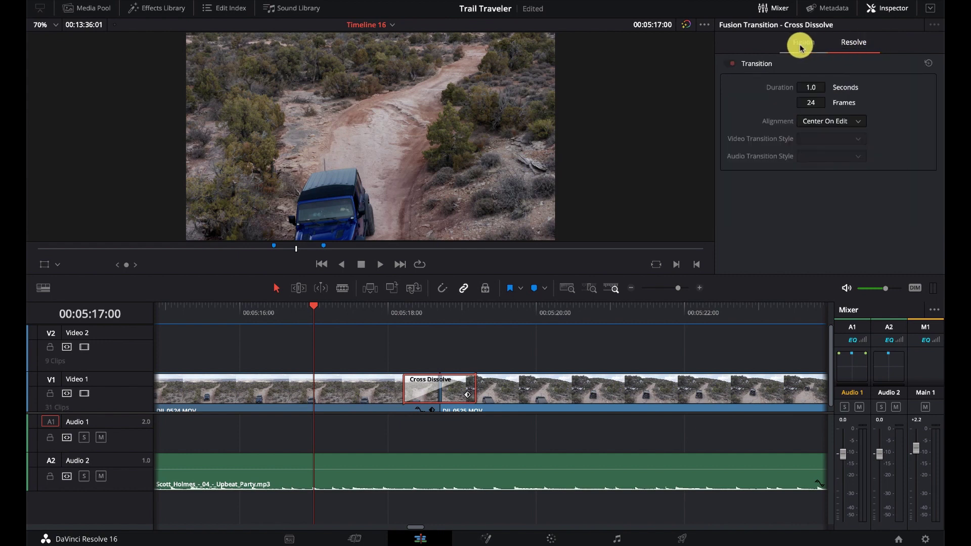
click(804, 44)
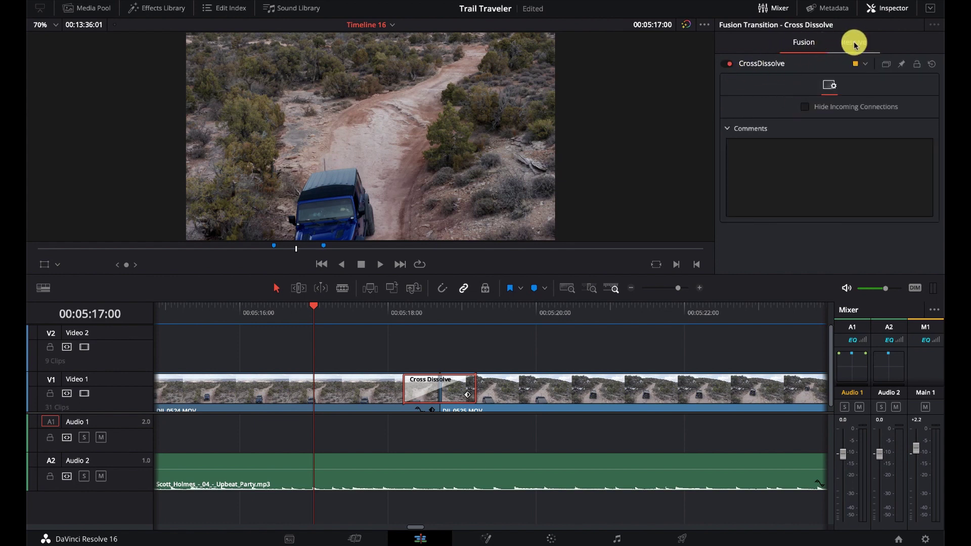
click(855, 44)
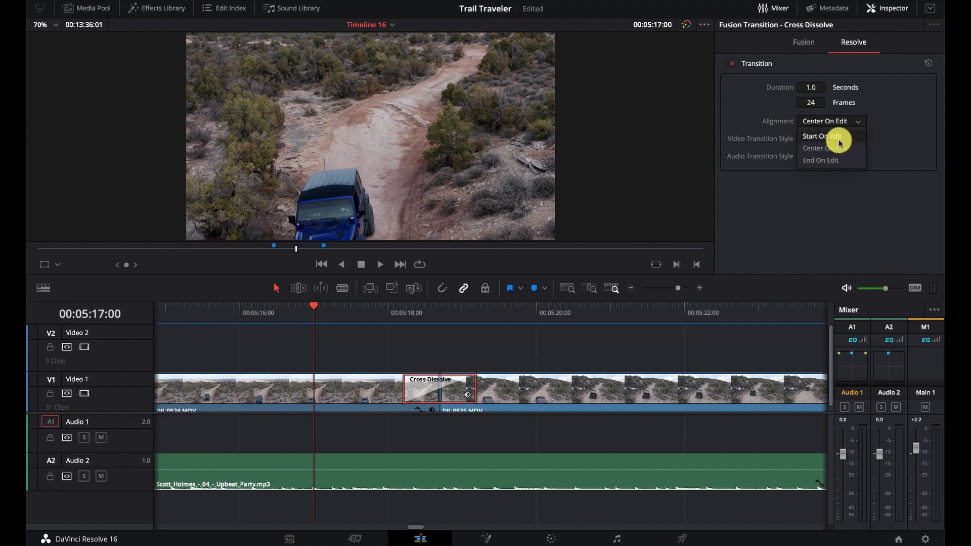
- Try Start and End alignment, then set the Cross Dissolve back to Center On Edit
click(862, 113)
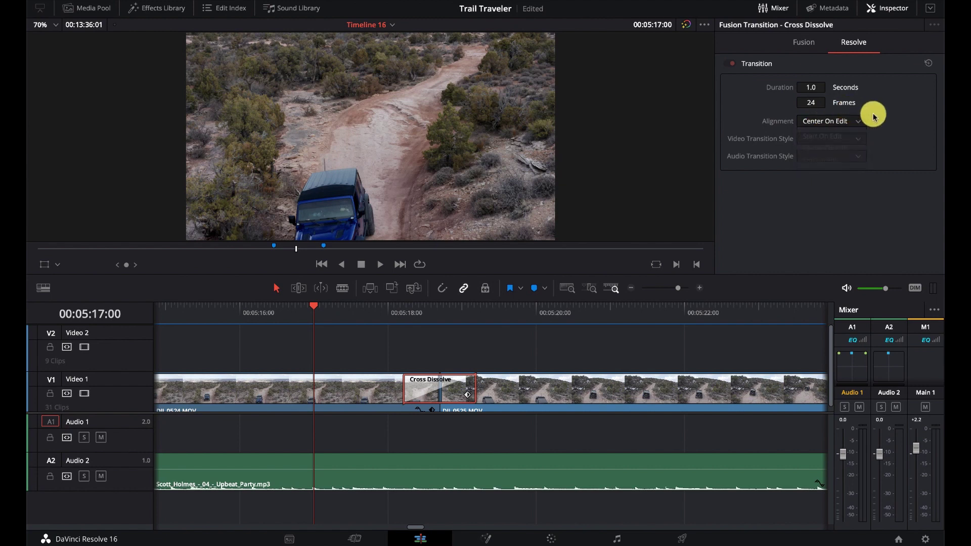
click(824, 121)
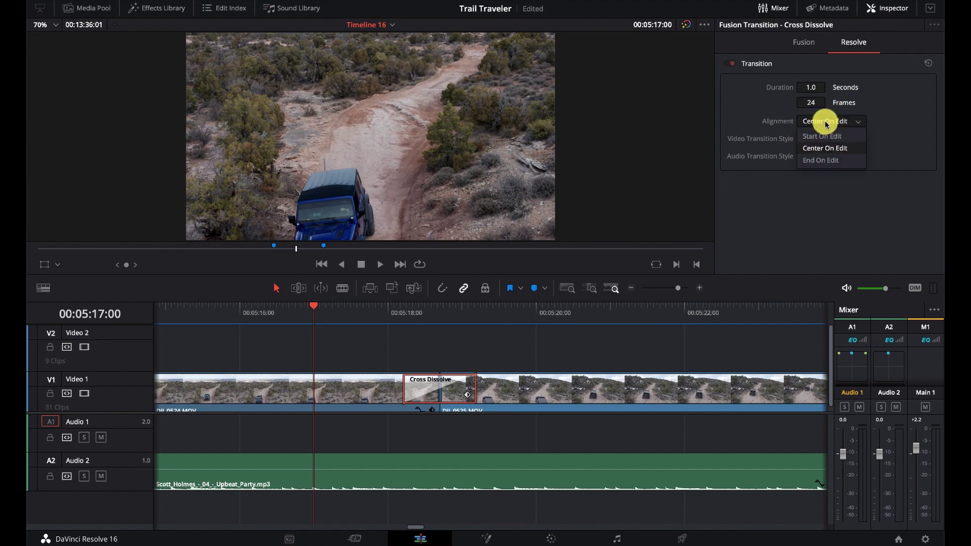
click(837, 123)
click(832, 160)
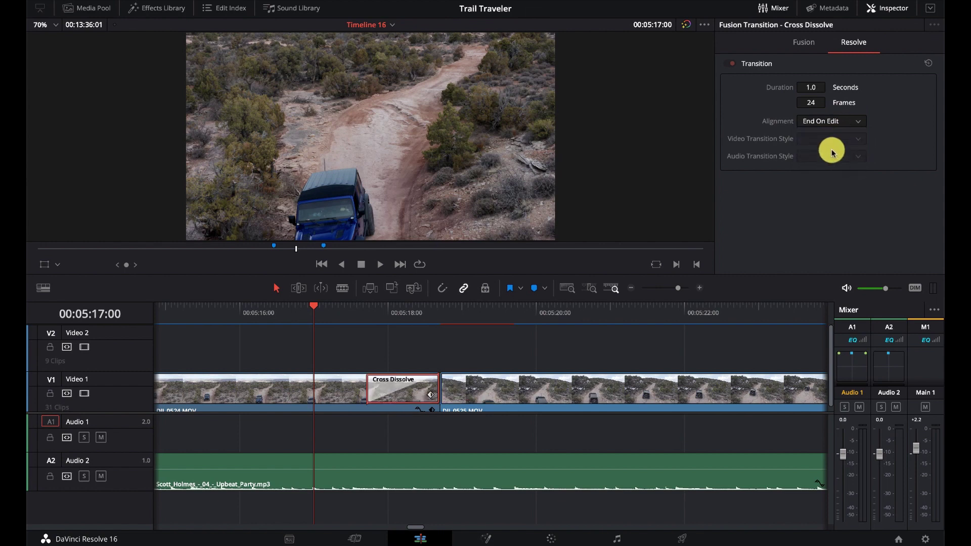
click(831, 123)
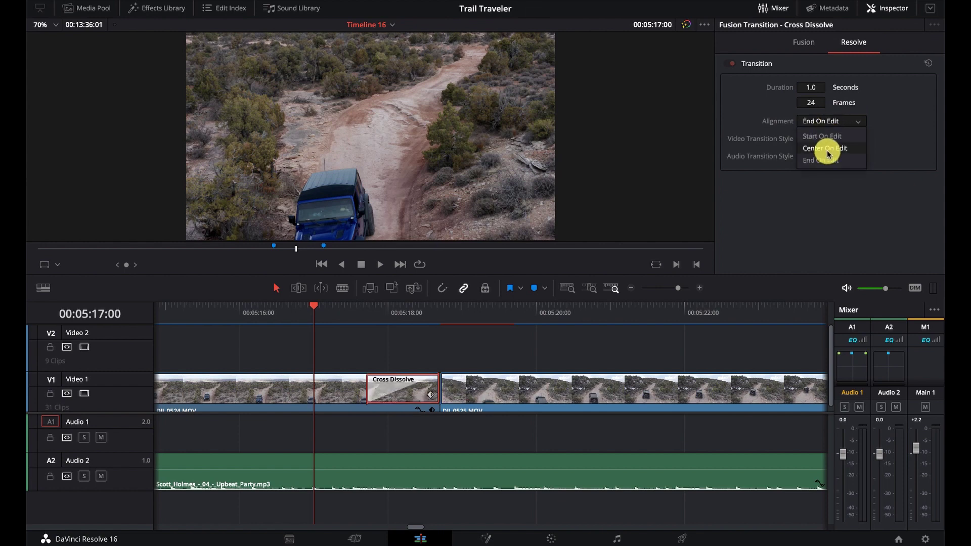
click(828, 148)
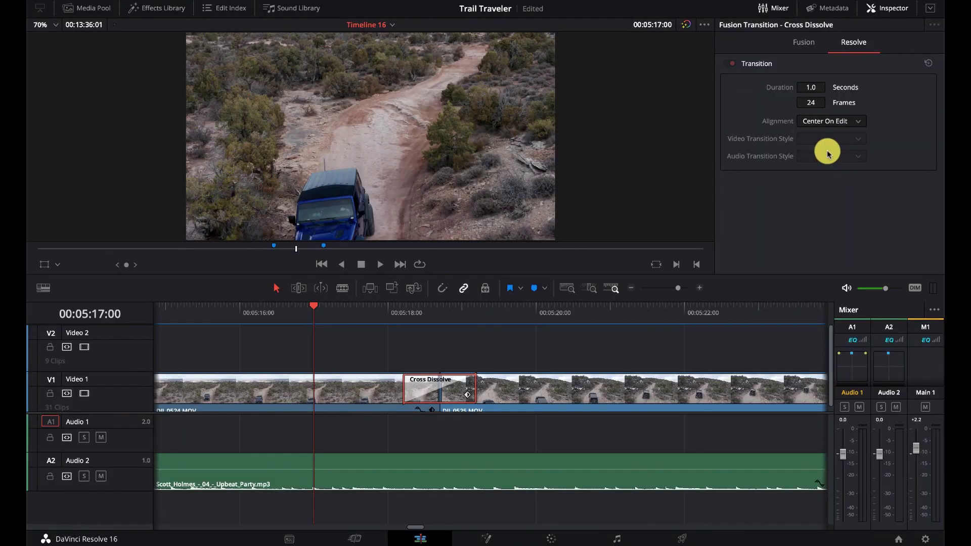
click(387, 313)
- Play and scrub through the Cross Dissolve
key(space)
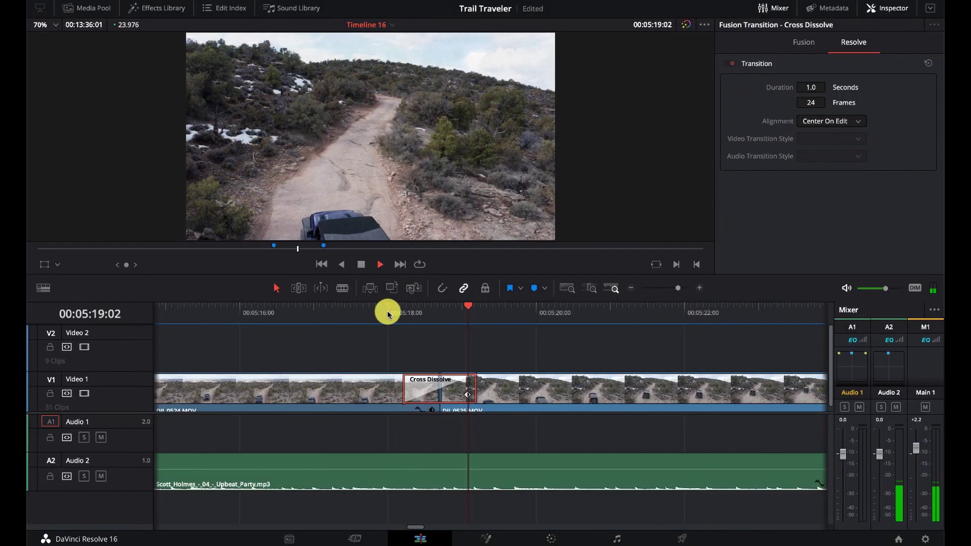
key(space)
drag(395, 312, 516, 323)
- Move to the Noise Dissolve near 00:05:27, play it, and scrub back through it
scroll(516, 323, right, 5)
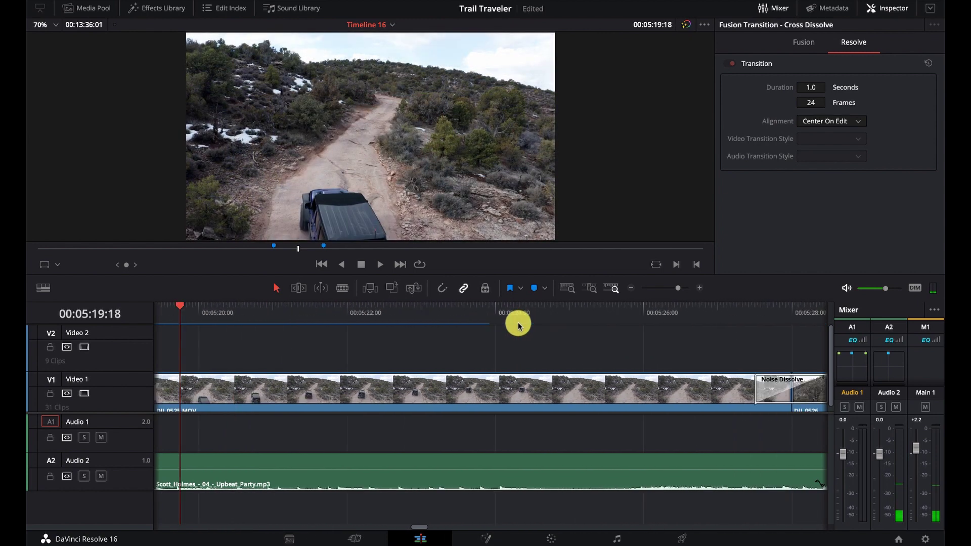
scroll(518, 323, right, 6)
click(497, 319)
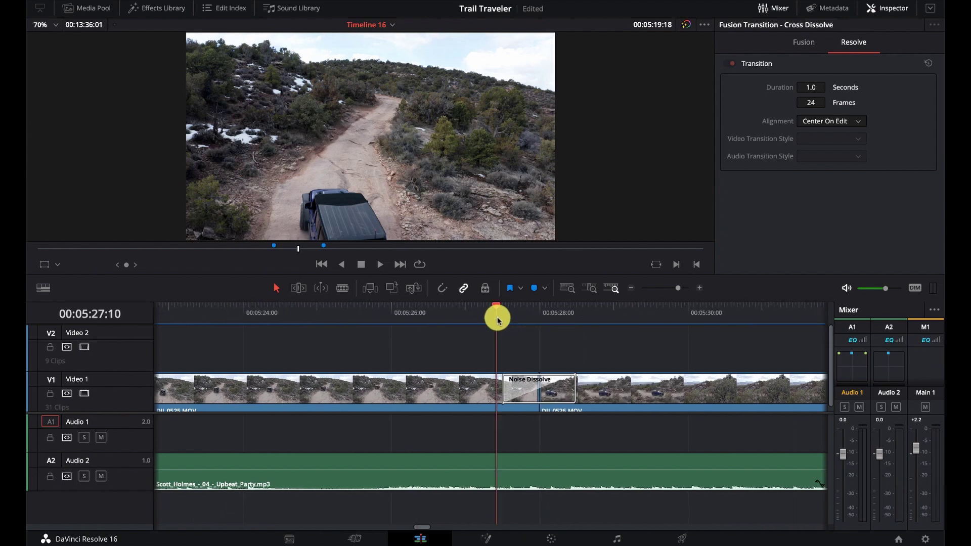
key(space)
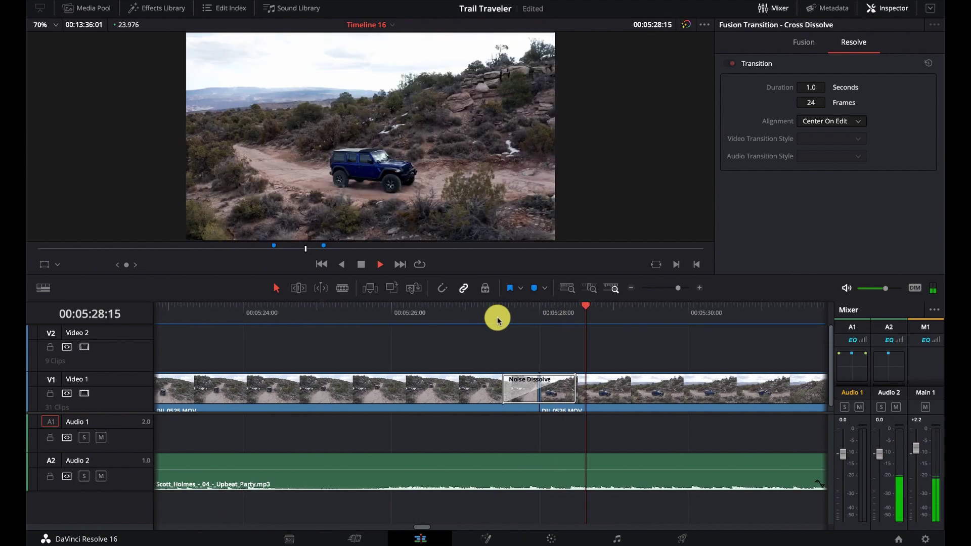
drag(496, 319, 550, 332)
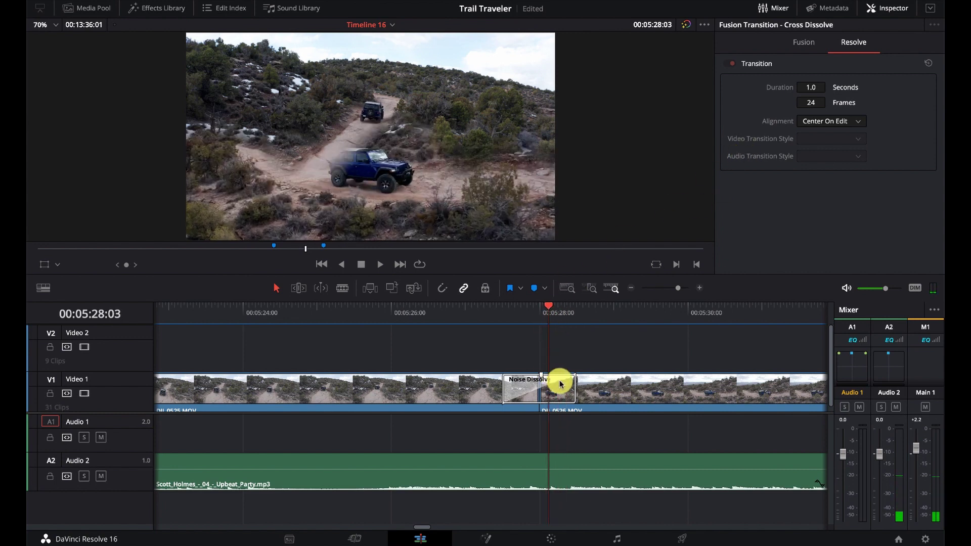
- Select the Noise Dissolve, keep its type Linear, and try then remove a coloured border
click(561, 384)
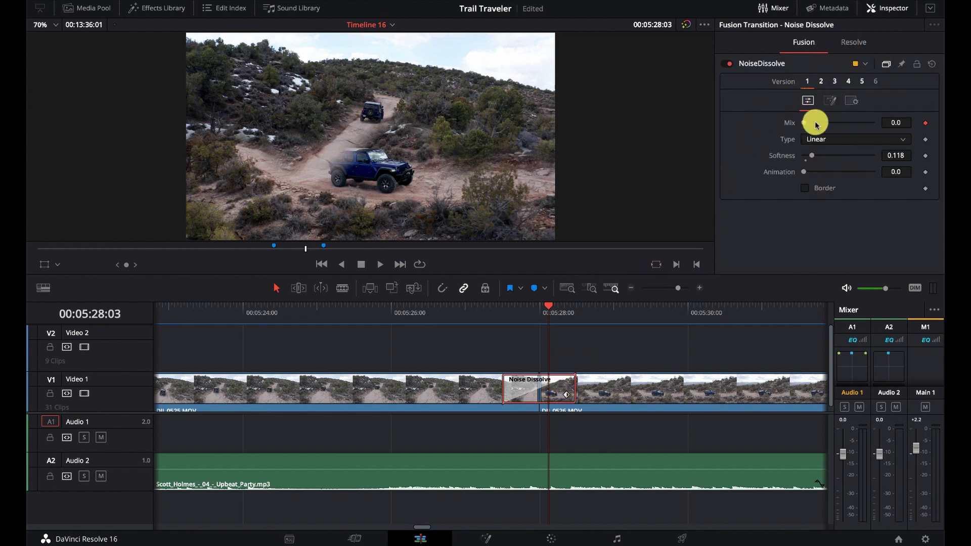
click(833, 143)
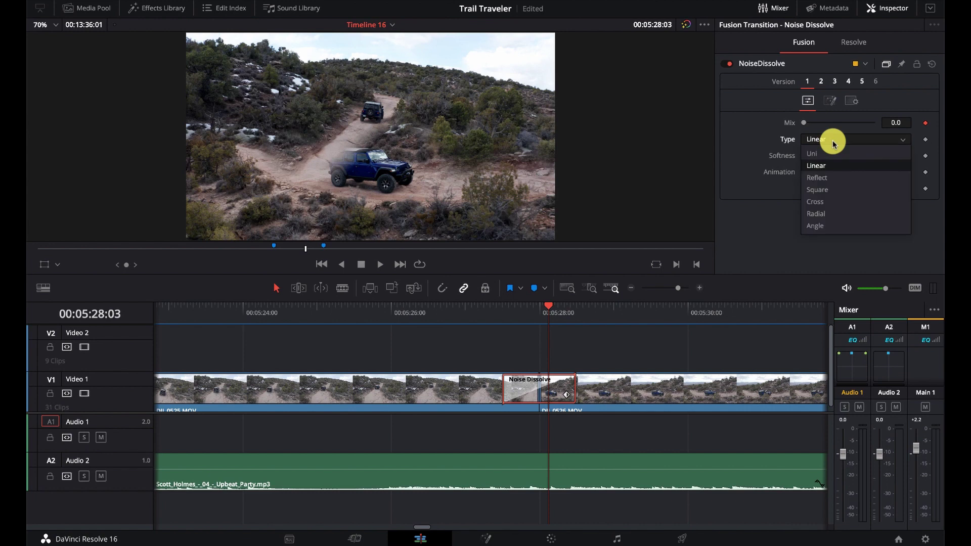
click(831, 160)
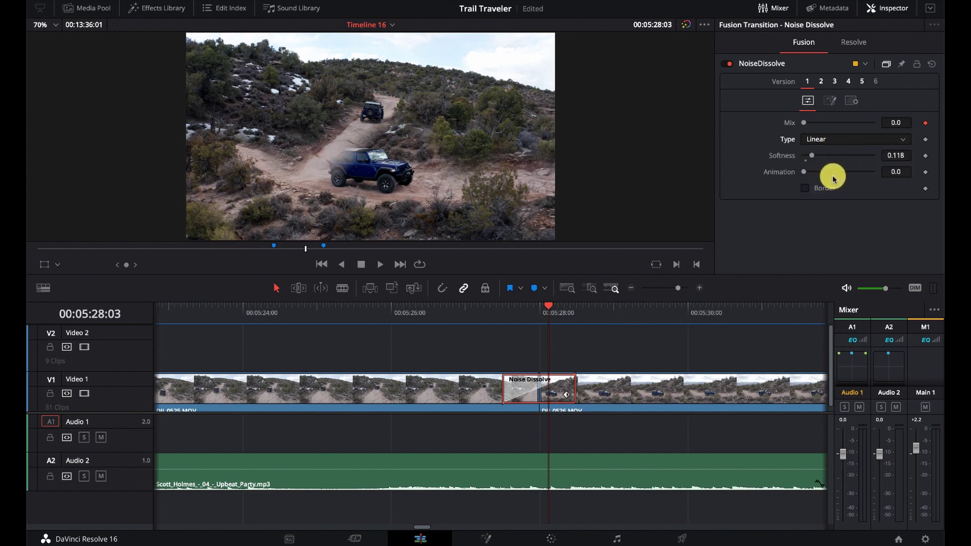
click(806, 192)
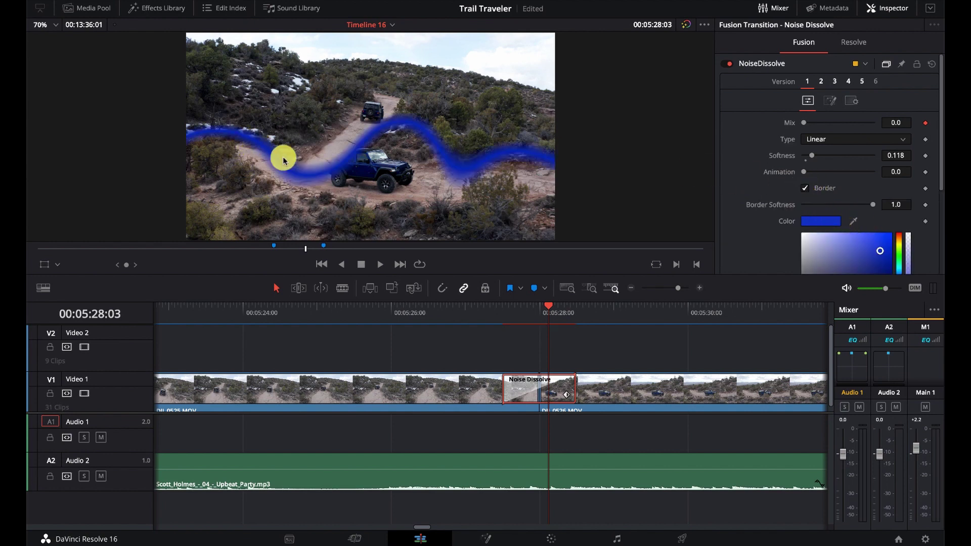
click(805, 191)
- Set the Noise Dissolve's Start Y to 0 and End Y to 1, leaving Repeat at Once
click(833, 101)
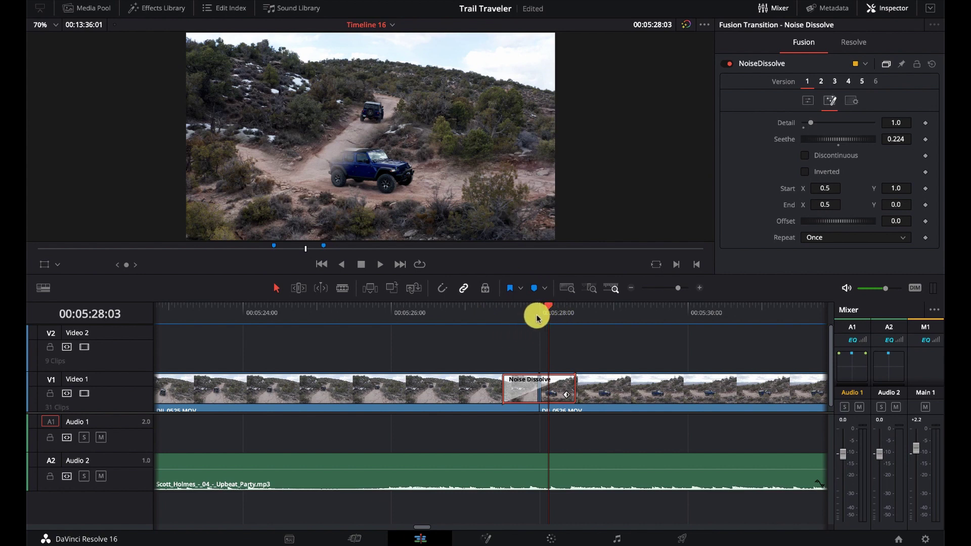
mouse_move(537, 317)
mouse_down()
mouse_move(512, 317)
mouse_move(570, 317)
mouse_move(509, 317)
mouse_move(534, 318)
mouse_up()
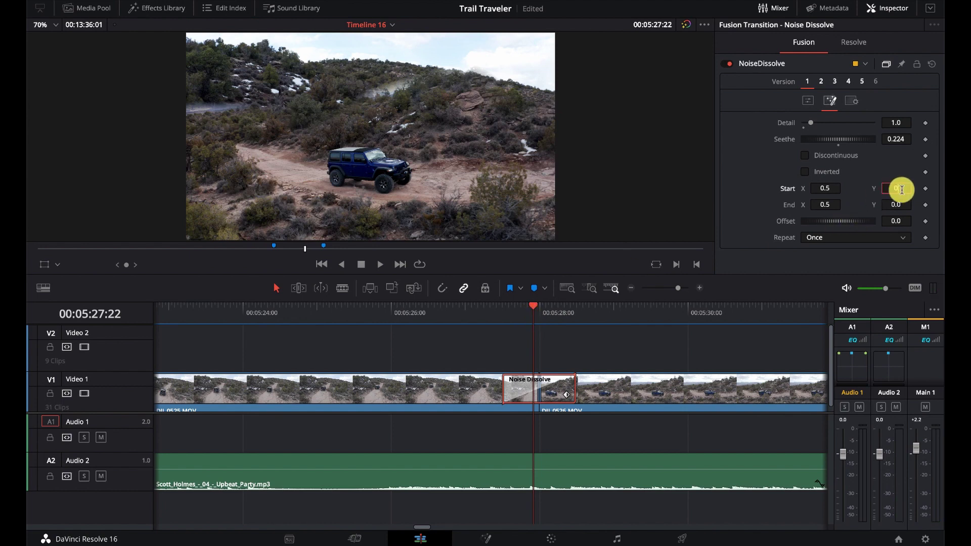
text(0)
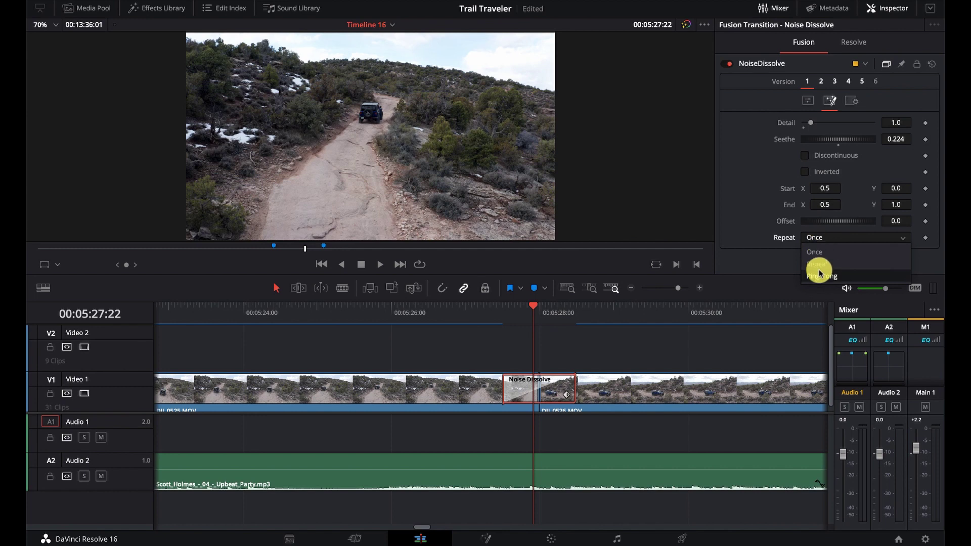
click(495, 311)
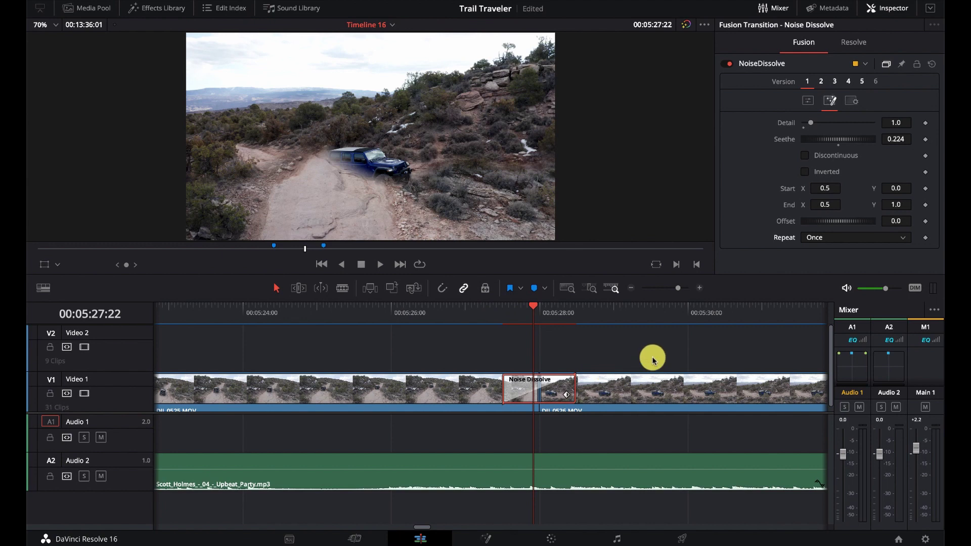
scroll(653, 360, right, 10)
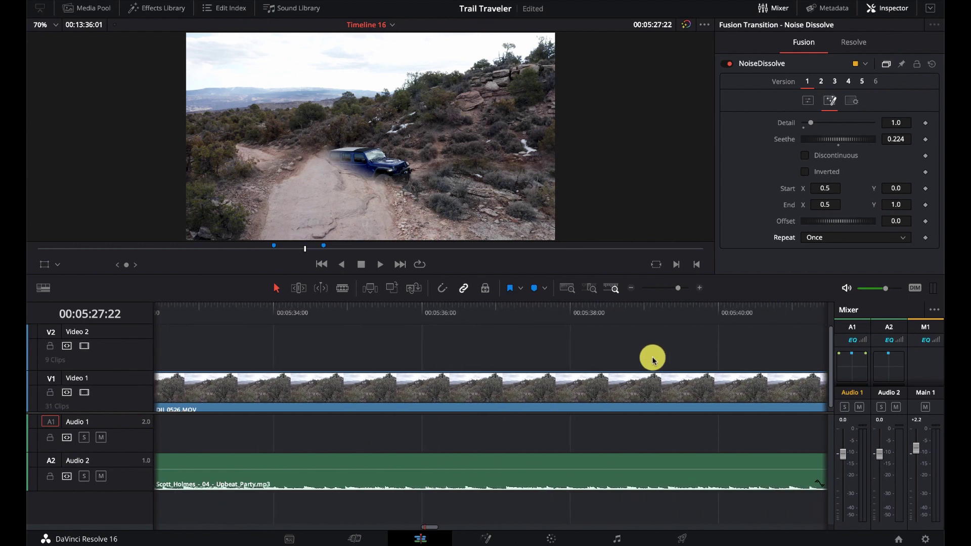
scroll(652, 360, right, 10)
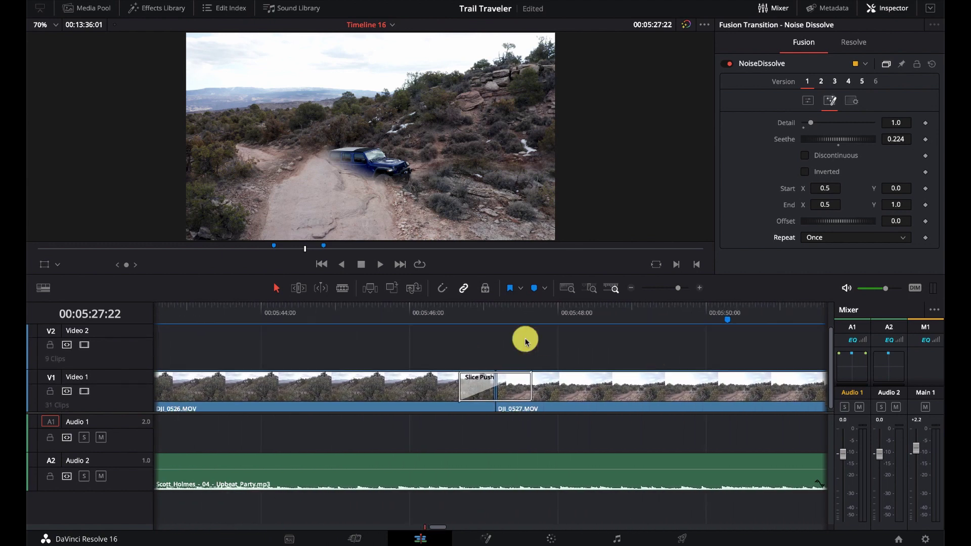
- Select the Slice Push near 05:47 and show its 8 slices, Angle 0.0, Shadow 0.7 controls
click(486, 307)
click(511, 387)
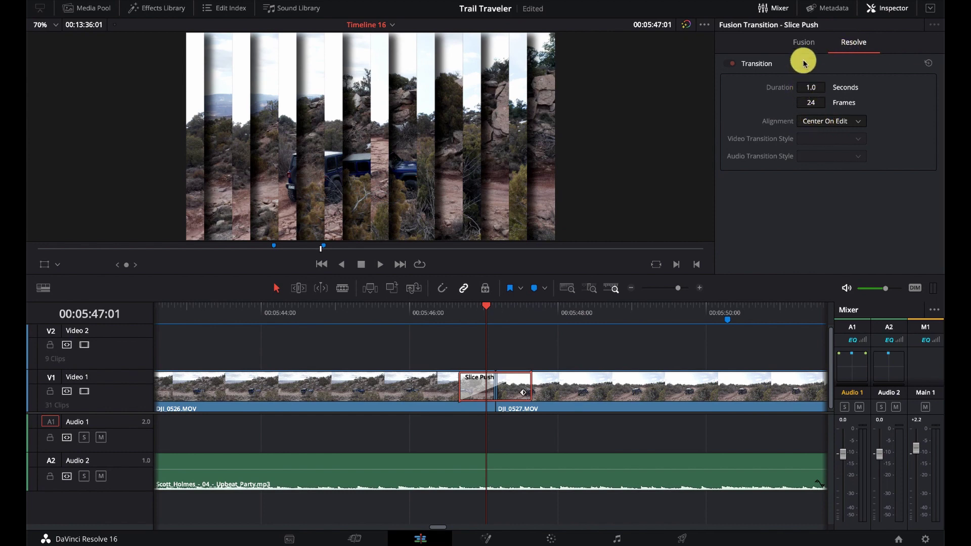
click(838, 84)
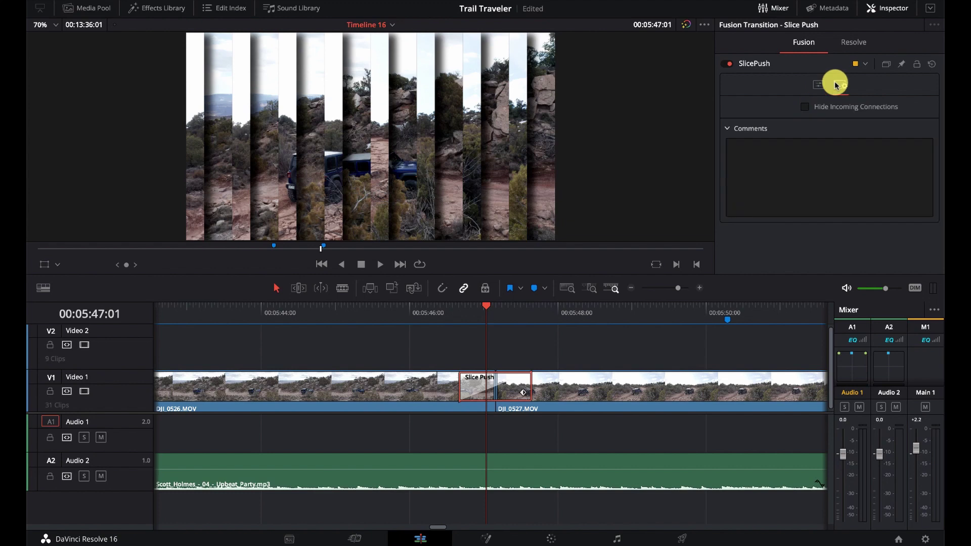
click(818, 85)
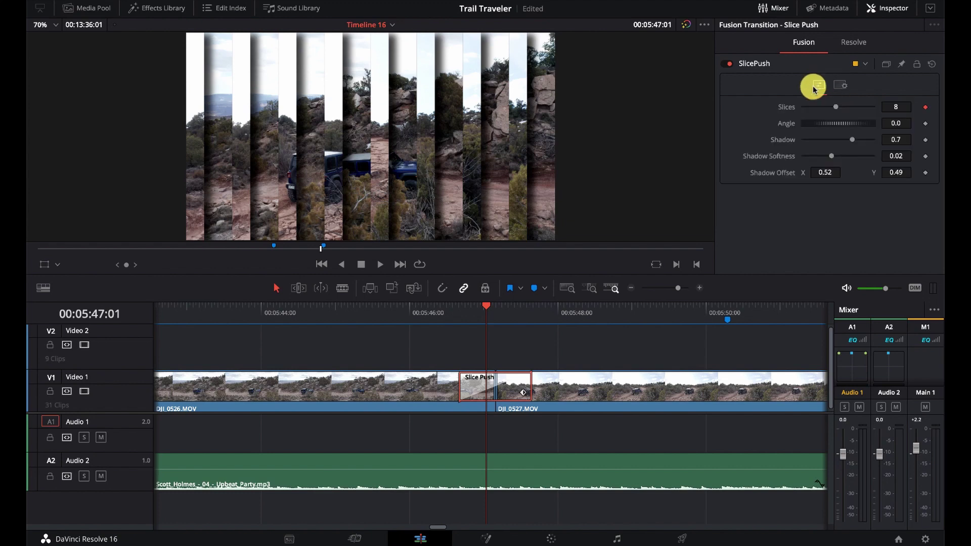
scroll(443, 348, left, 5)
- Scroll back to the Cross Dissolve, select it, and choose Open in Fusion Page
scroll(443, 347, left, 6)
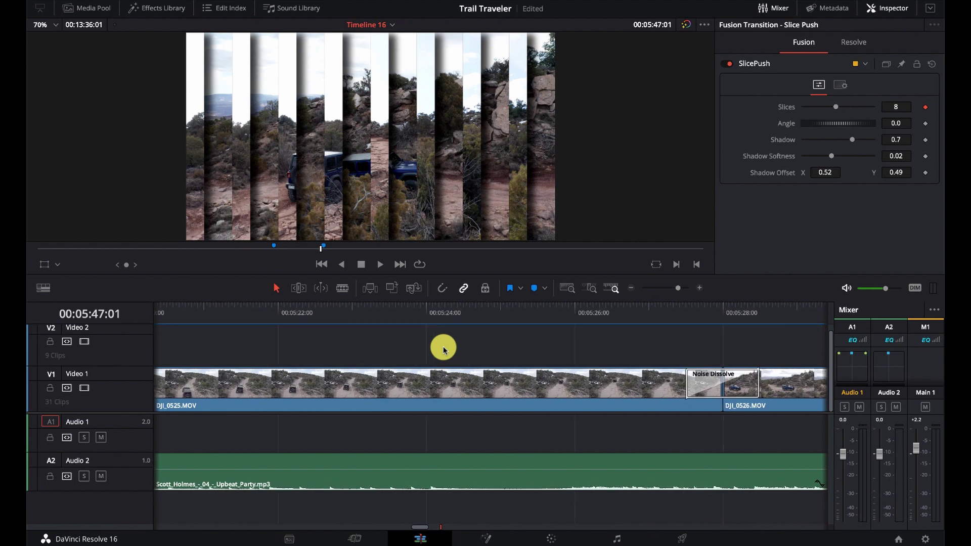
scroll(443, 346, left, 3)
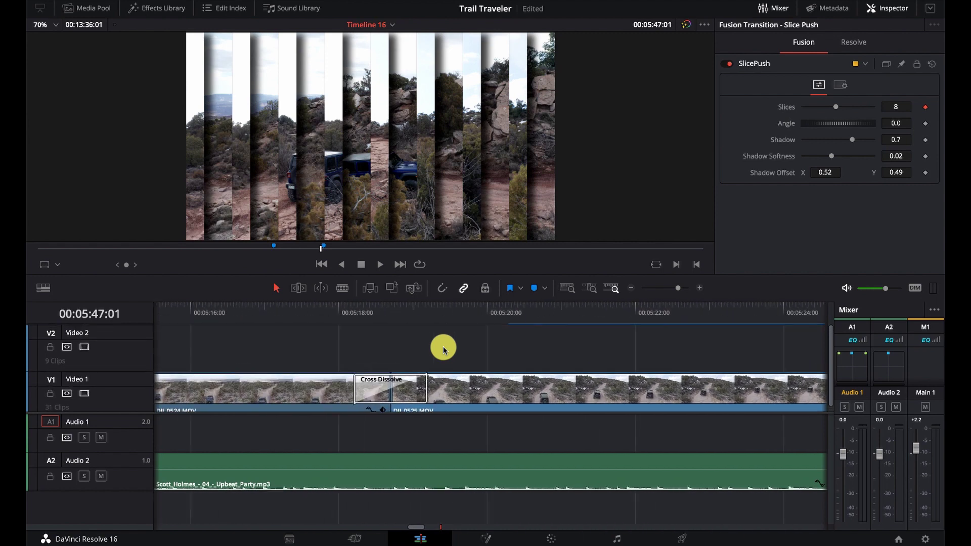
click(503, 318)
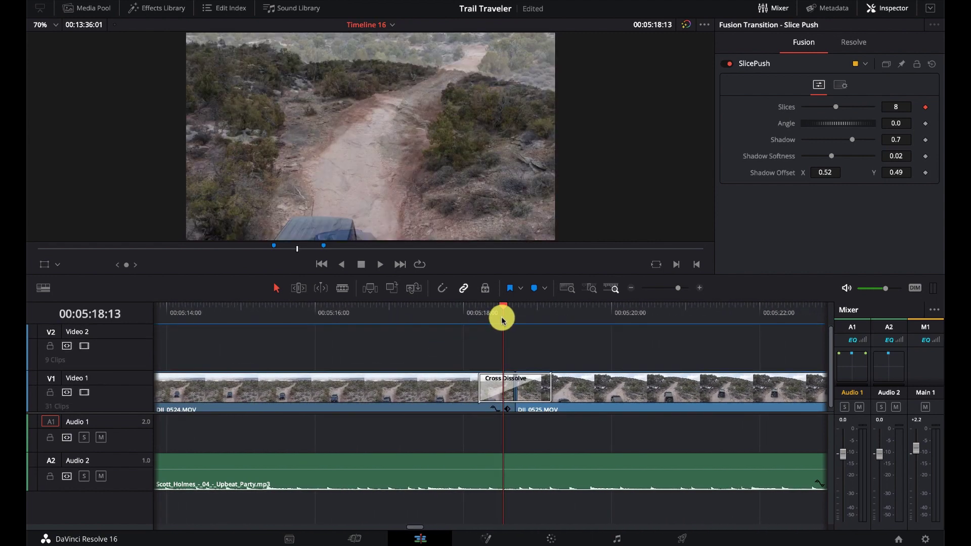
drag(489, 389, 507, 398)
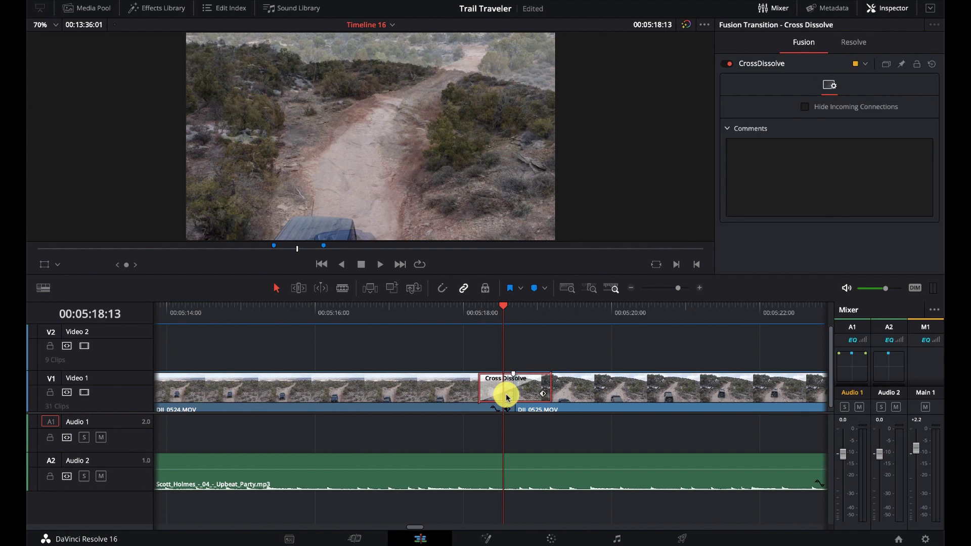
right_click(507, 397)
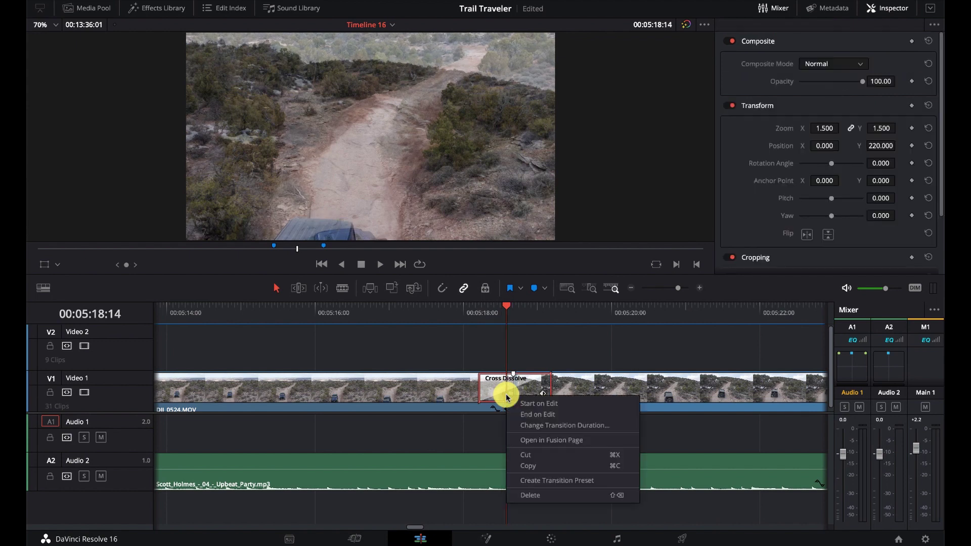
click(530, 443)
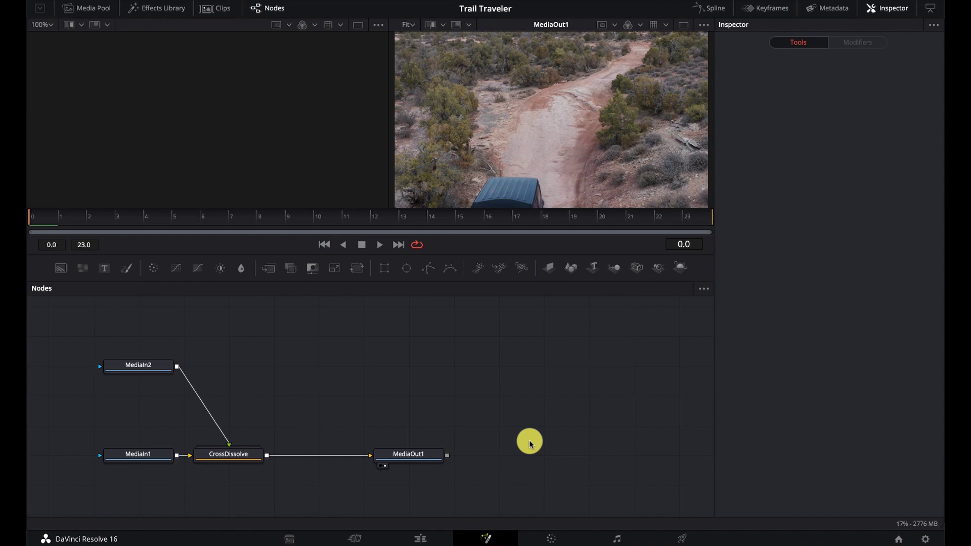
- Spread out the CrossDissolve and MediaOut1 nodes in the node tree
drag(226, 452, 282, 418)
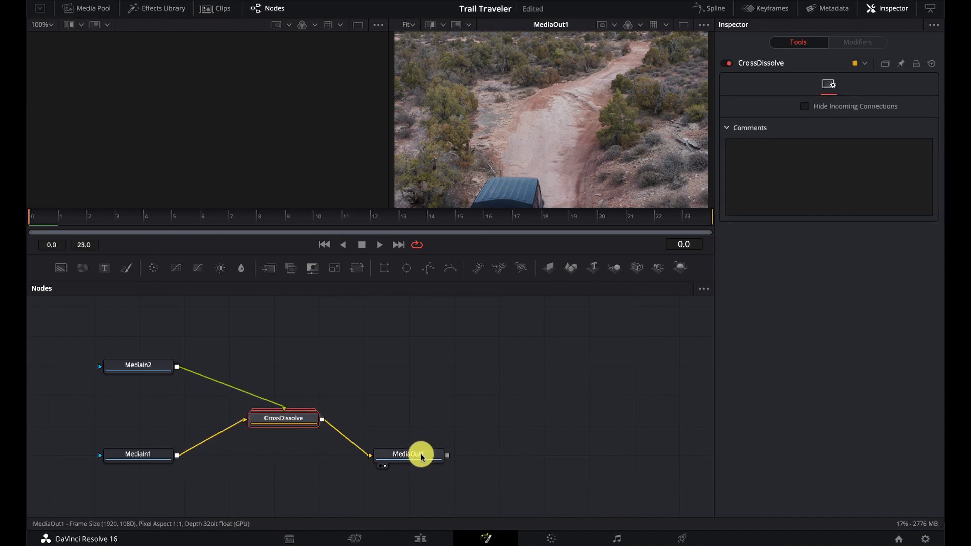
drag(423, 457, 482, 422)
drag(288, 427, 318, 429)
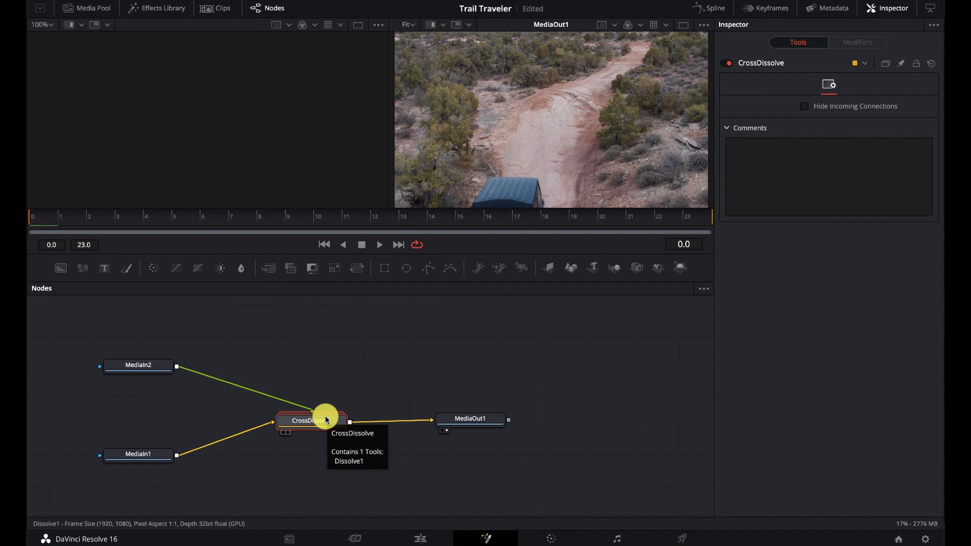
- Expand the CrossDissolve group, enlarge its box, and reposition the Dissolve1 node inside
double_click(325, 419)
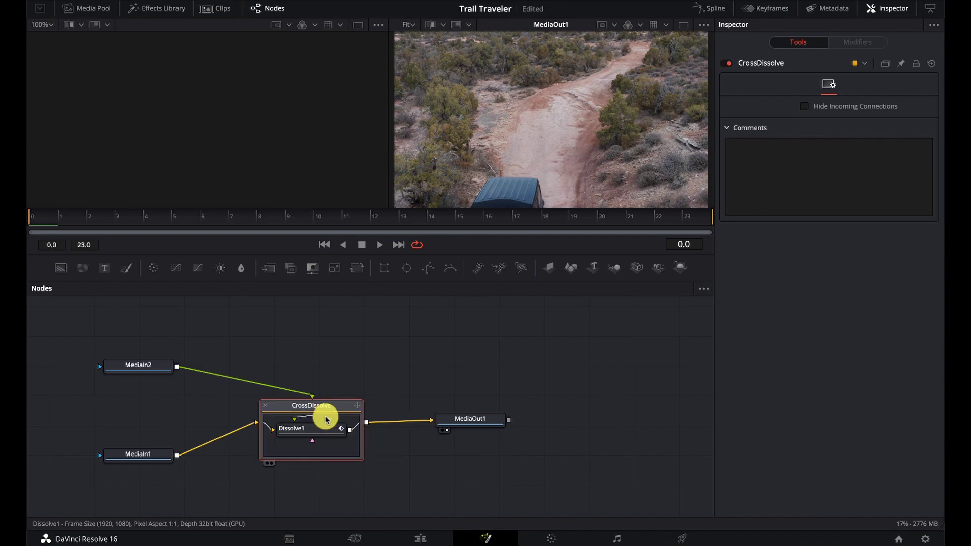
drag(335, 405, 335, 380)
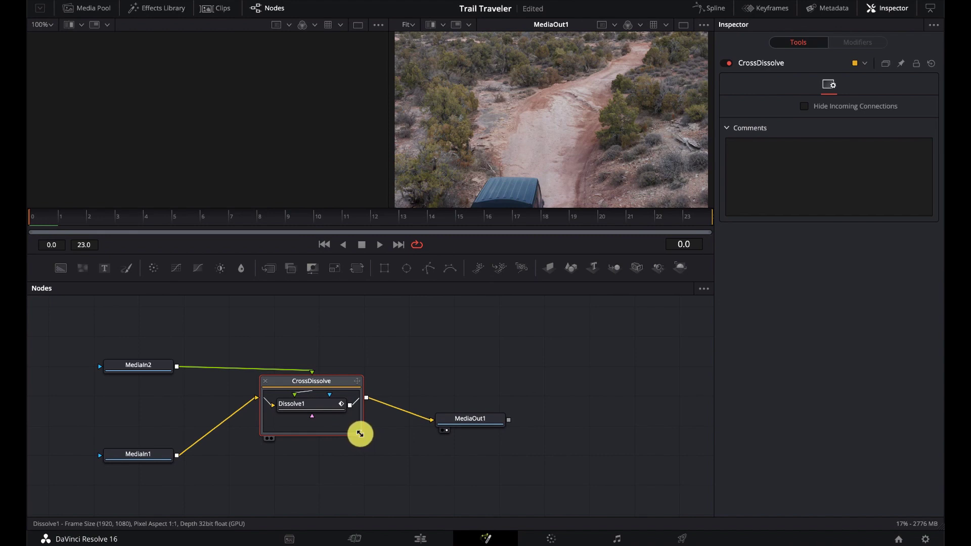
drag(359, 434, 422, 491)
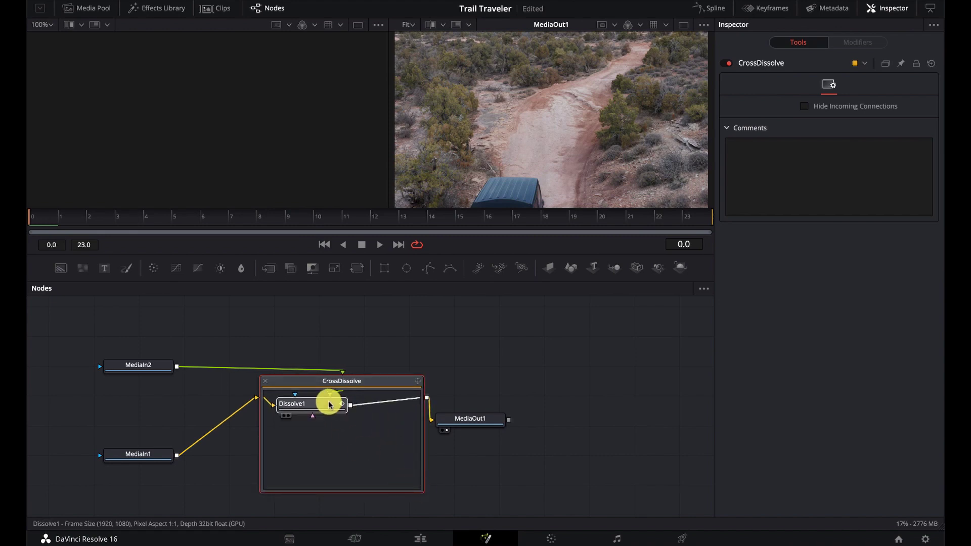
drag(329, 405, 350, 439)
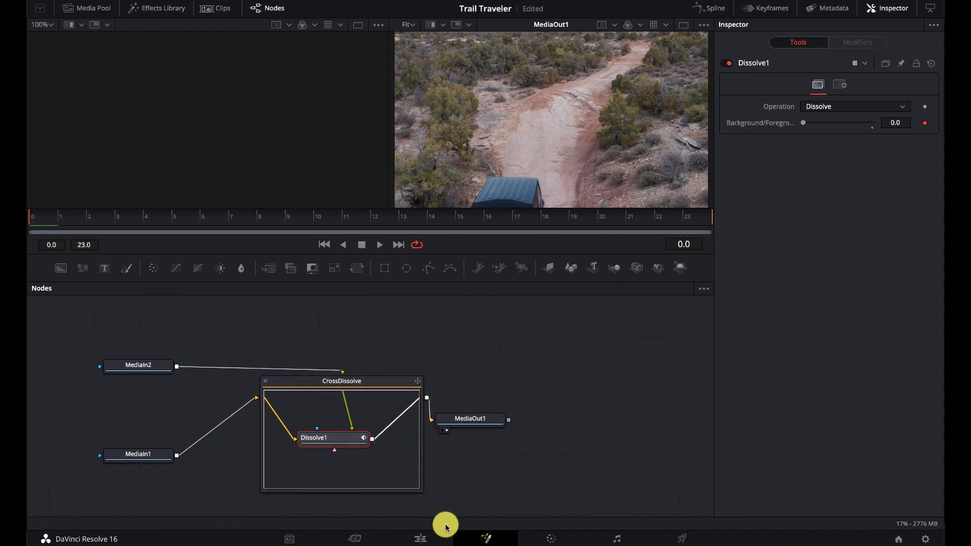
- Return to the Edit page and start, then cancel, saving the Cross Dissolve as a transition preset
click(420, 538)
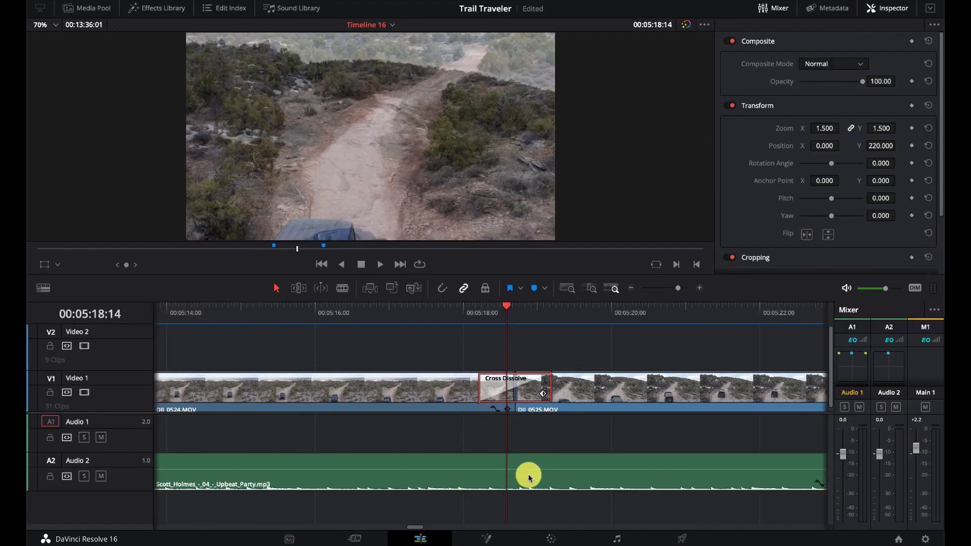
right_click(531, 391)
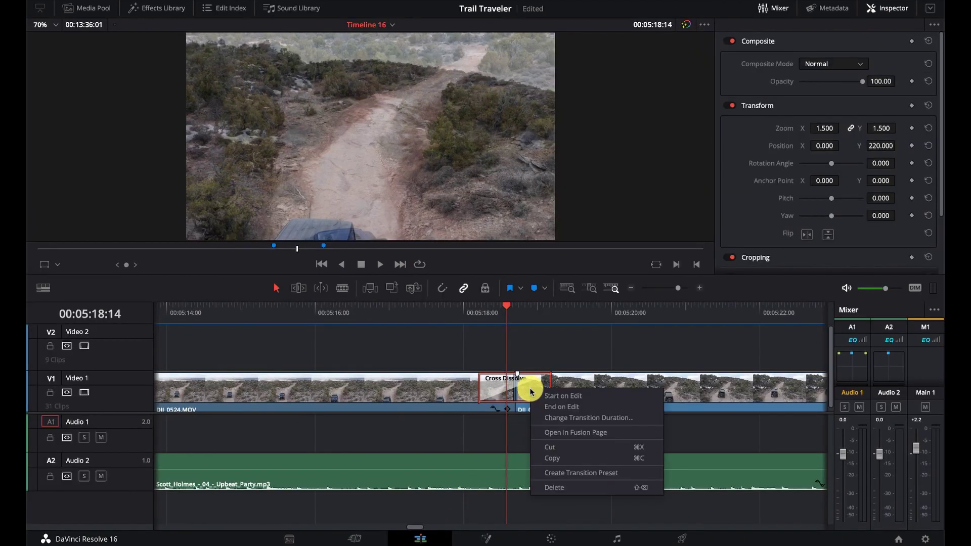
click(559, 475)
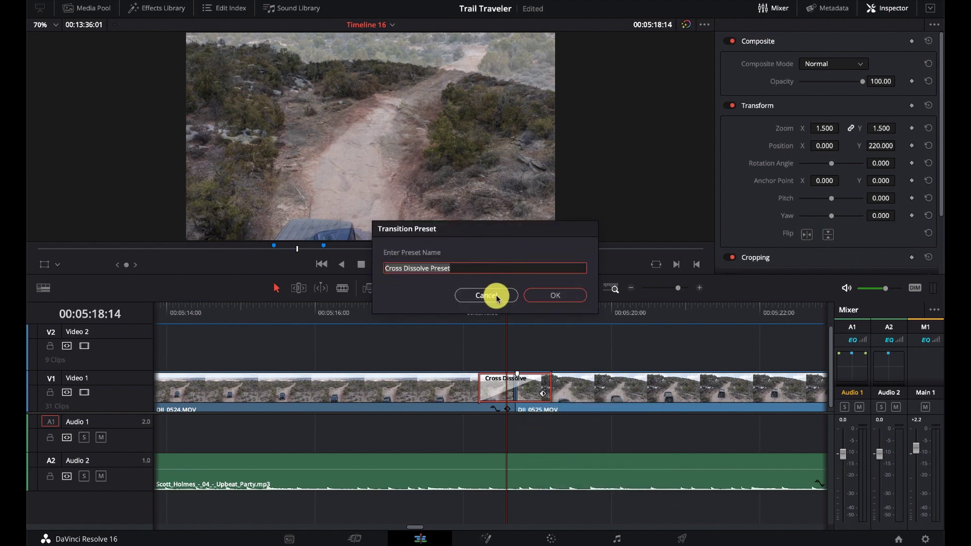
click(495, 297)
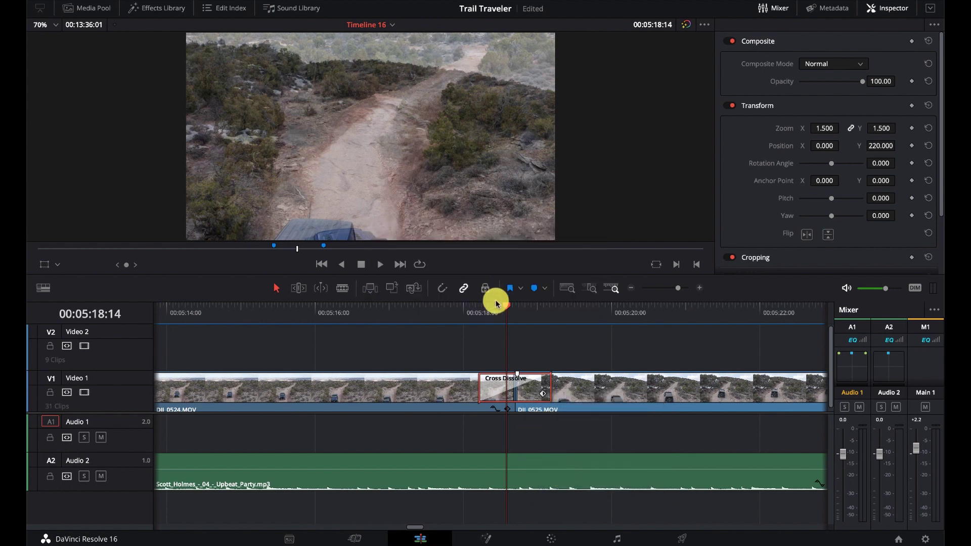
- Scroll the timeline right and select the Noise Dissolve transition
scroll(561, 393, right, 5)
scroll(561, 393, right, 10)
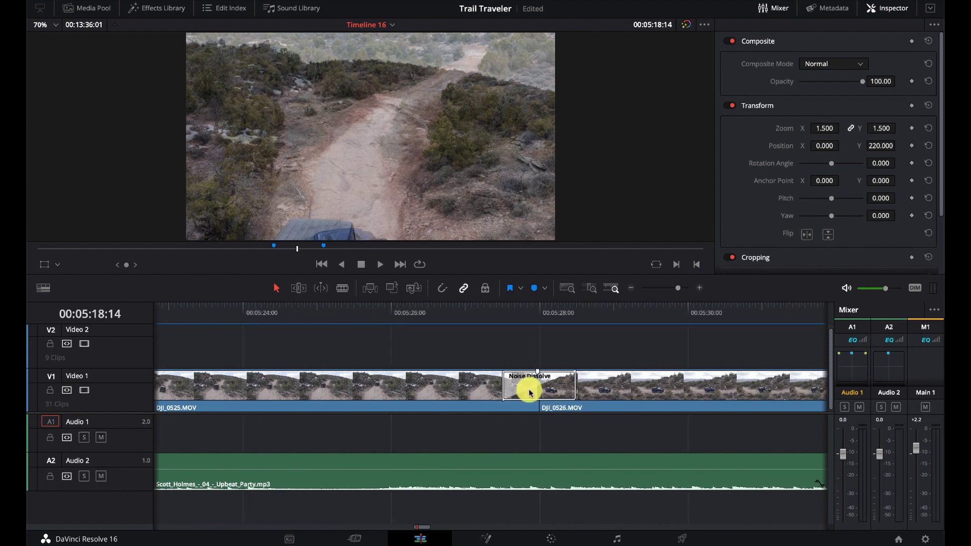
click(527, 393)
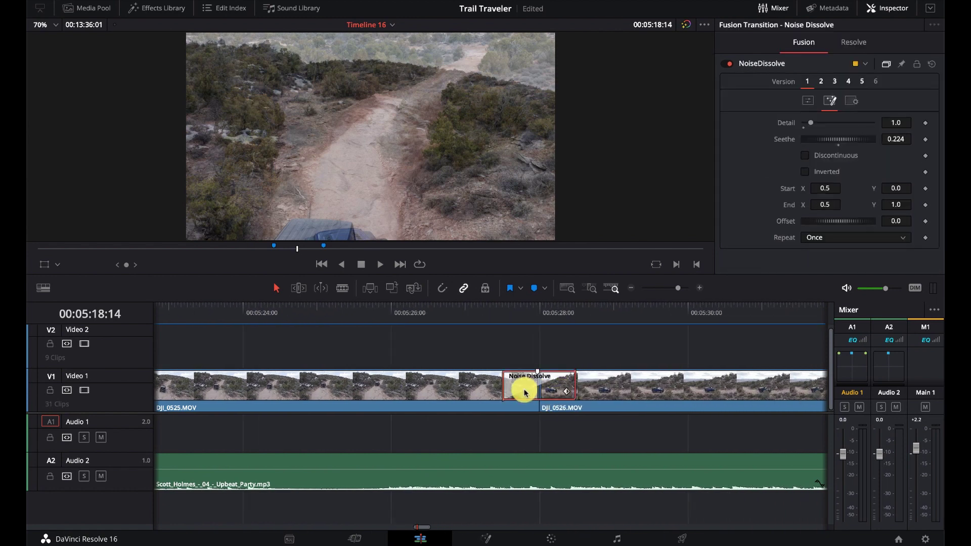
- Open the Noise Dissolve in Fusion, move the NoiseDissolve group up, connect FastNoise1 to Dissolve1's mask, and show its Modifiers
right_click(525, 393)
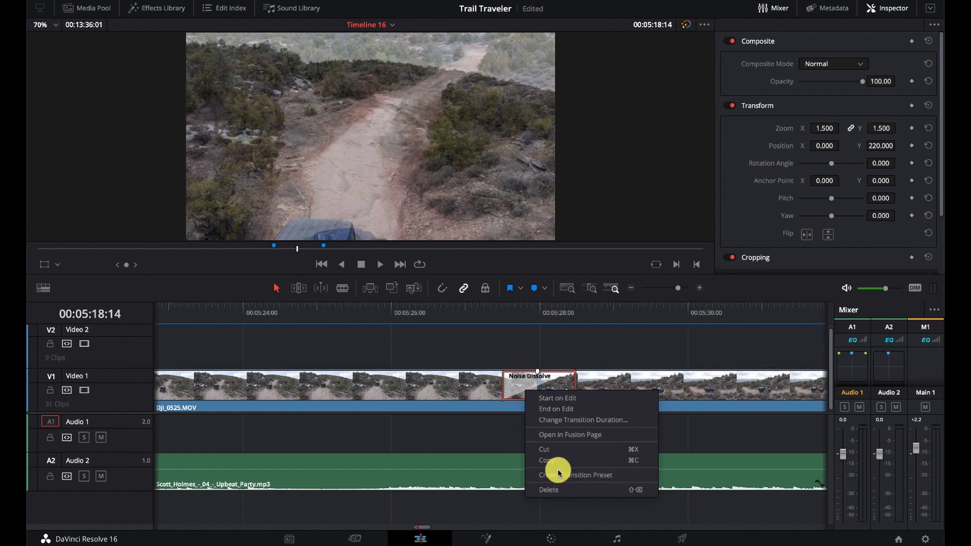
click(560, 434)
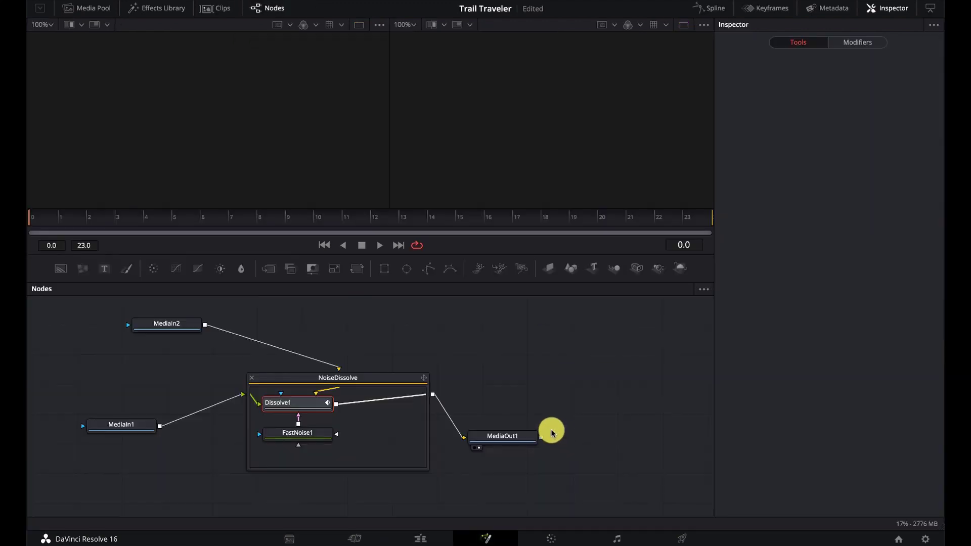
drag(381, 381, 383, 360)
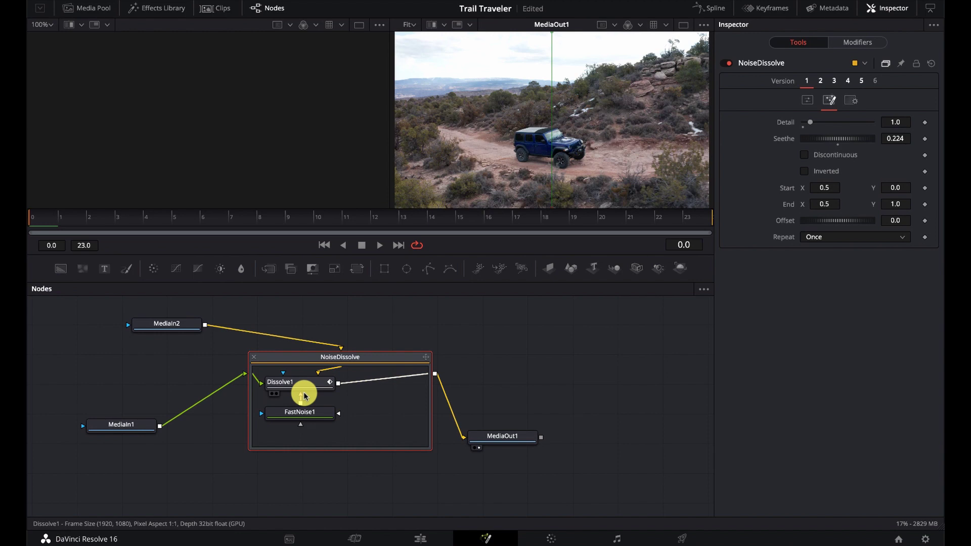
drag(304, 395, 301, 393)
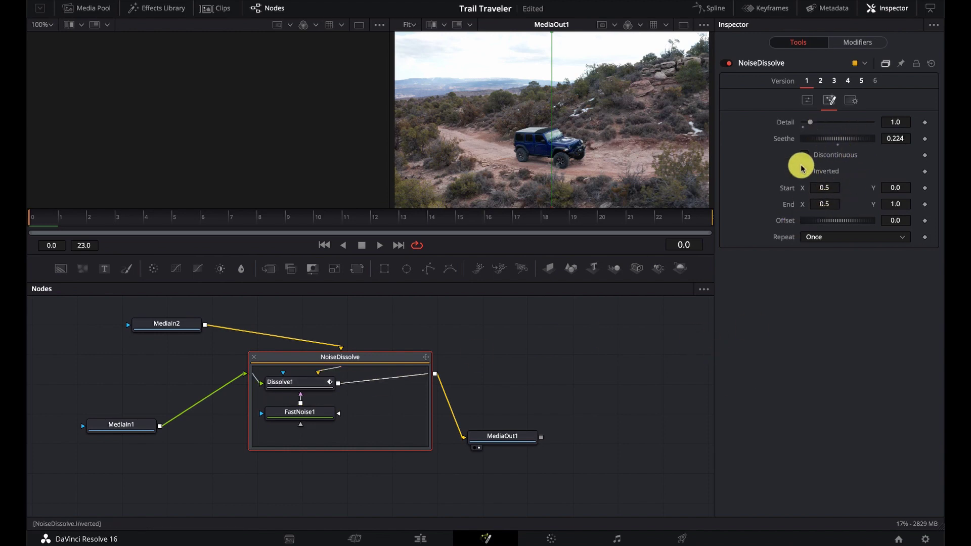
click(857, 42)
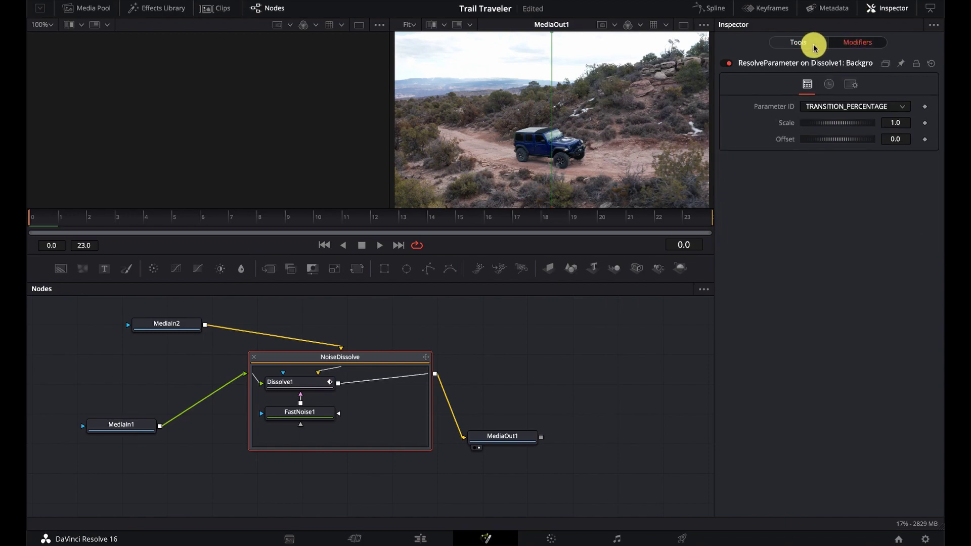